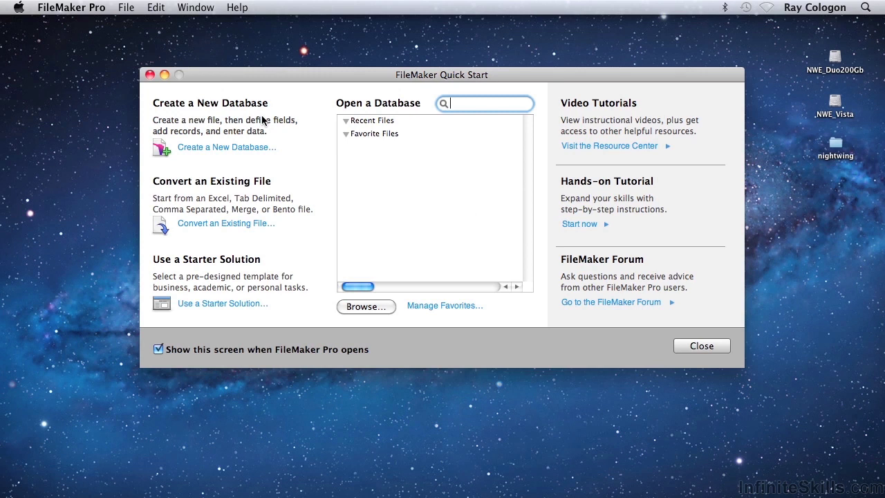
Create a new database file named WorkFile1 and save it in Documents.
click(228, 152)
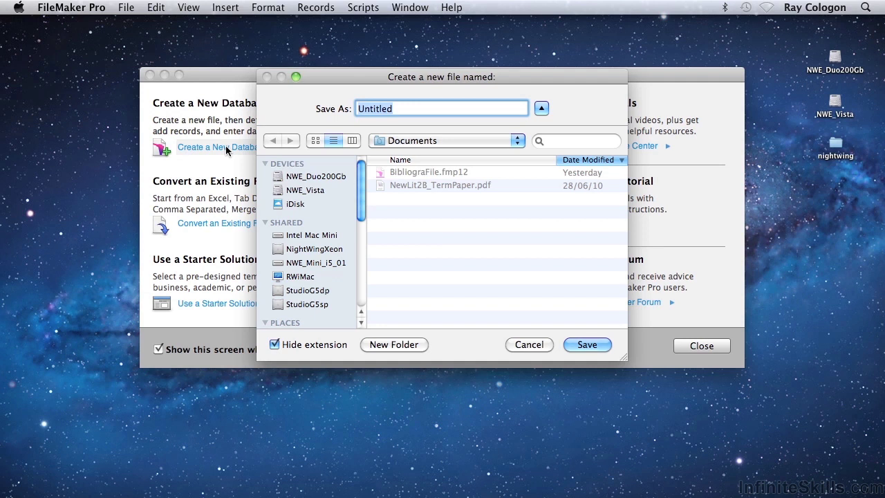
text(Work)
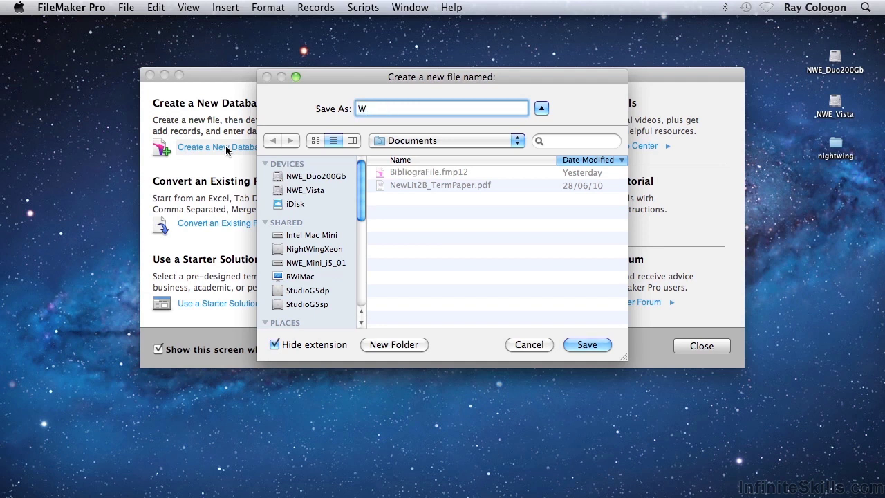
text(File1)
click(585, 345)
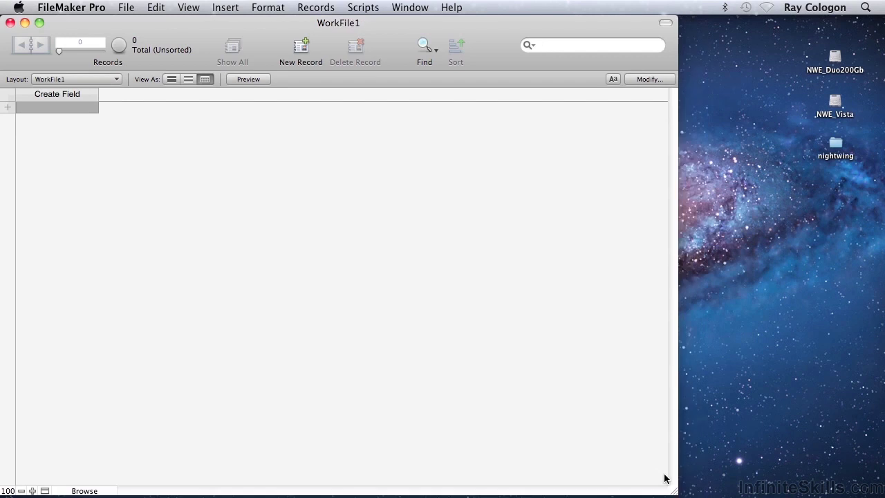
Shrink the WorkFile1 window and move it to the centre of the screen.
drag(665, 479, 643, 460)
drag(343, 25, 464, 42)
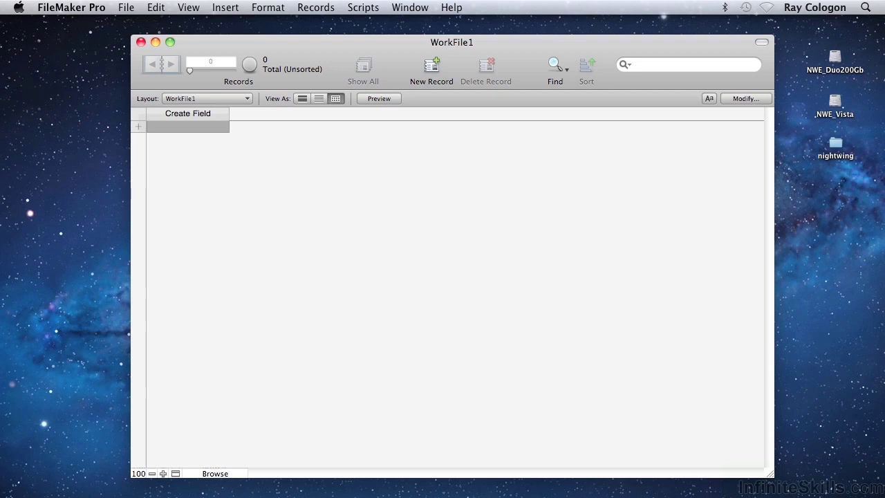
Add a field named SerialNo as the table's first column.
click(189, 115)
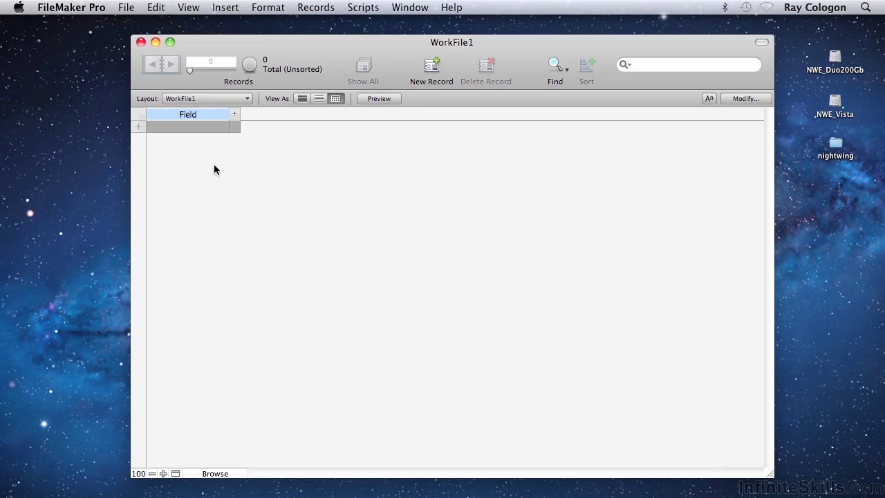
text(SerialNo)
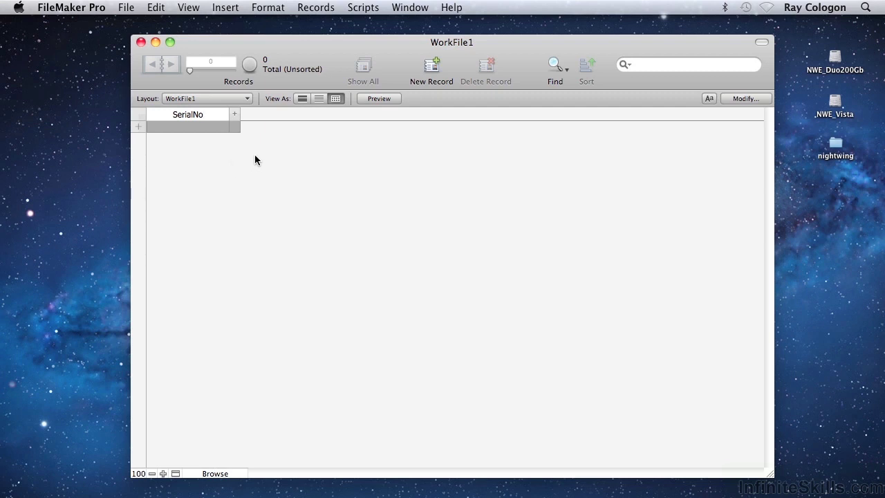
key(Return)
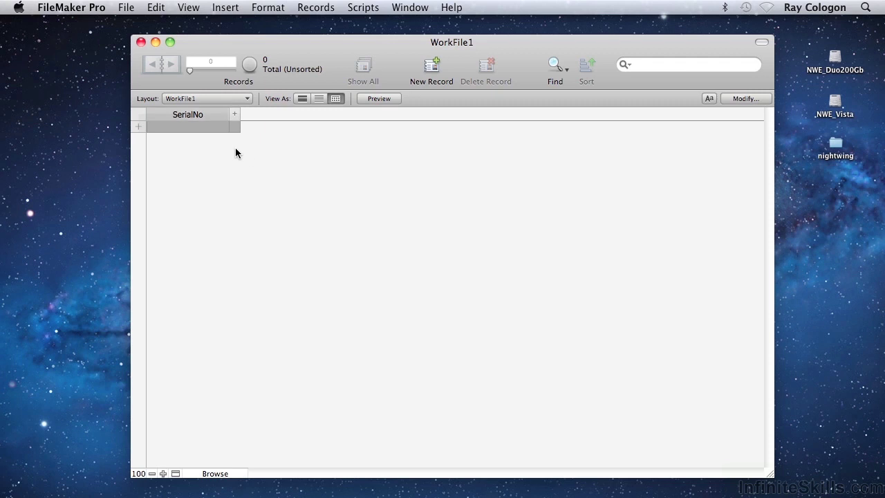
click(197, 117)
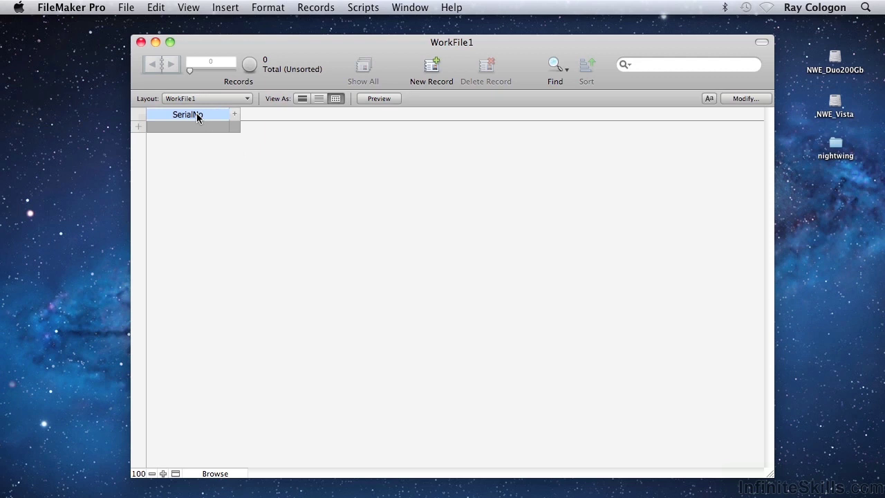
click(311, 179)
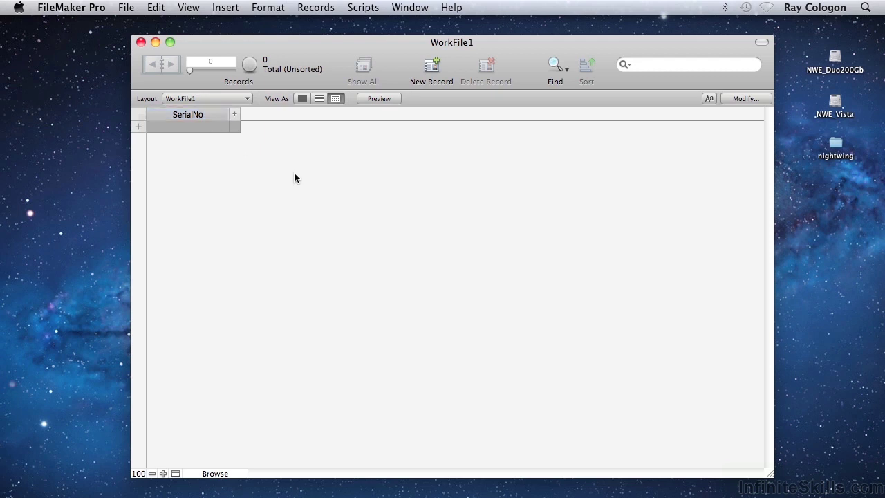
click(223, 115)
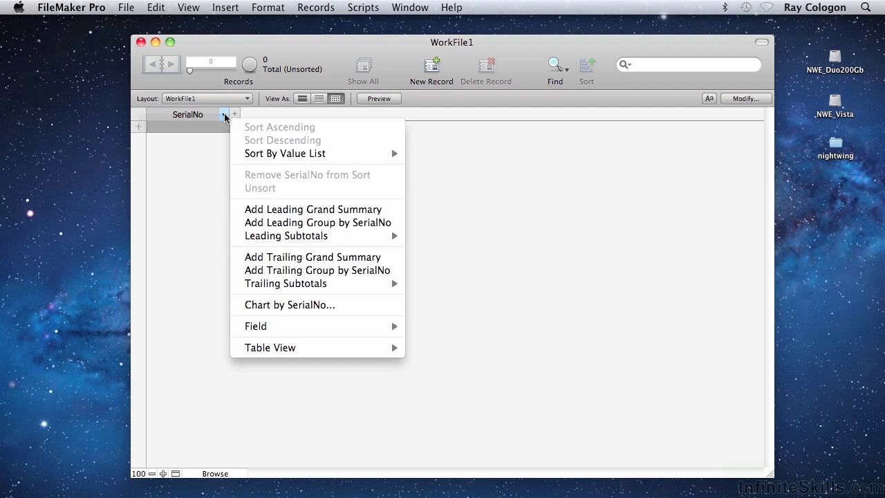
Change the SerialNo field type from Text to Number.
mouse_move(292, 330)
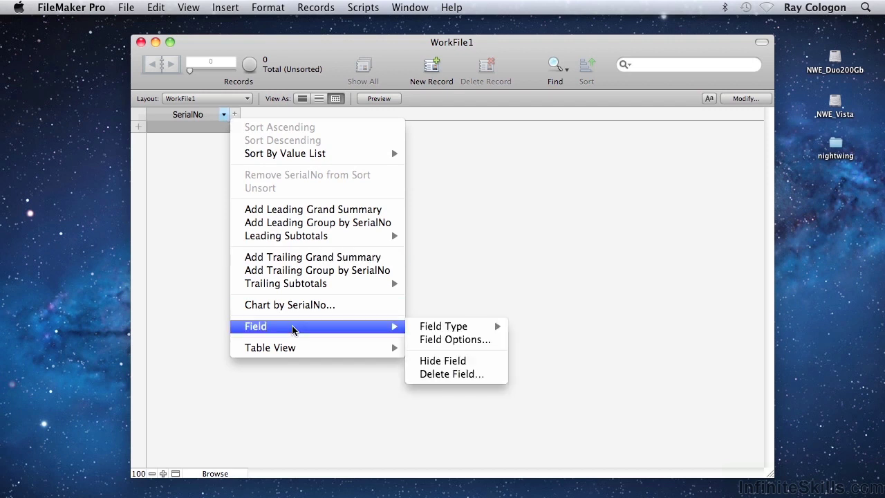
mouse_move(417, 330)
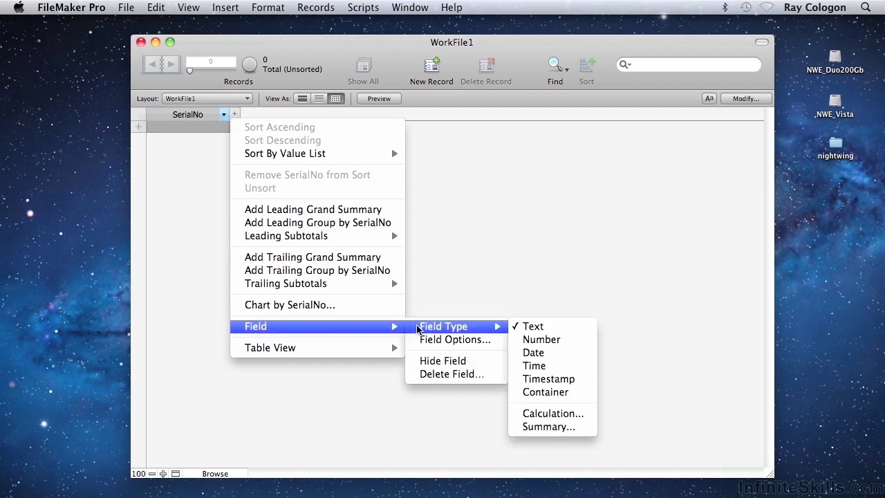
click(525, 339)
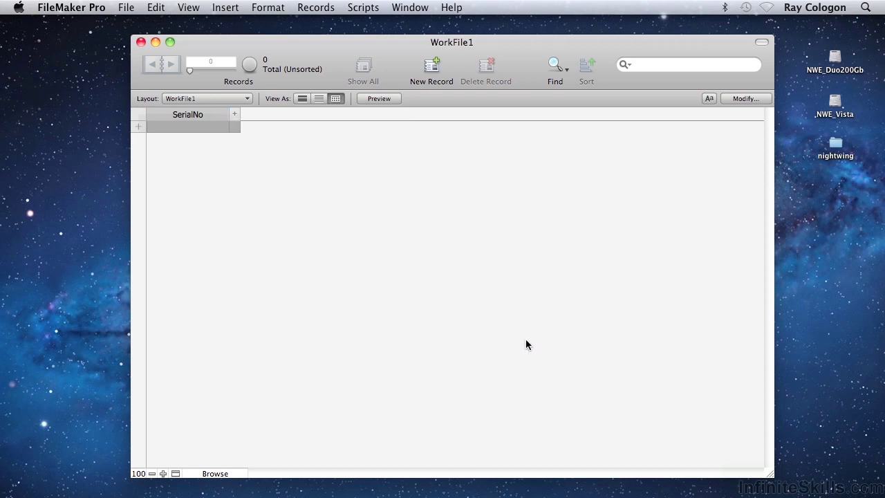
click(224, 115)
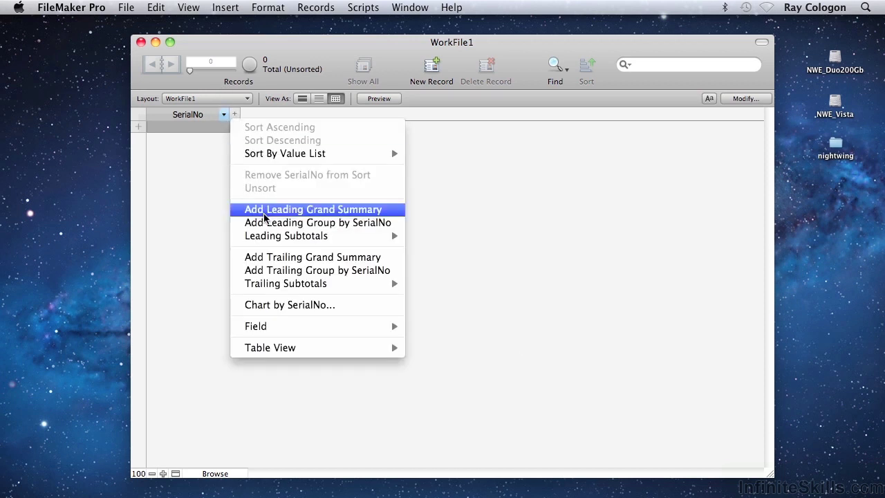
mouse_move(297, 325)
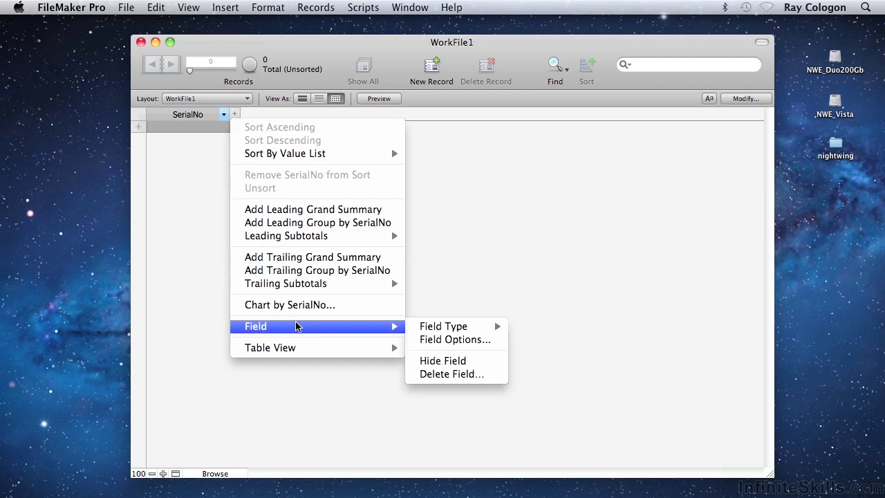
Make SerialNo auto-enter a serial number and prohibit modification of its value.
click(423, 339)
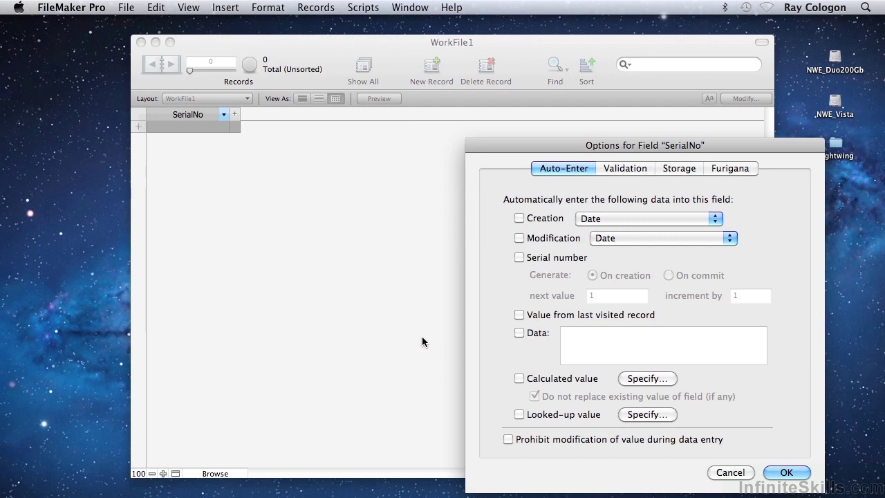
click(520, 258)
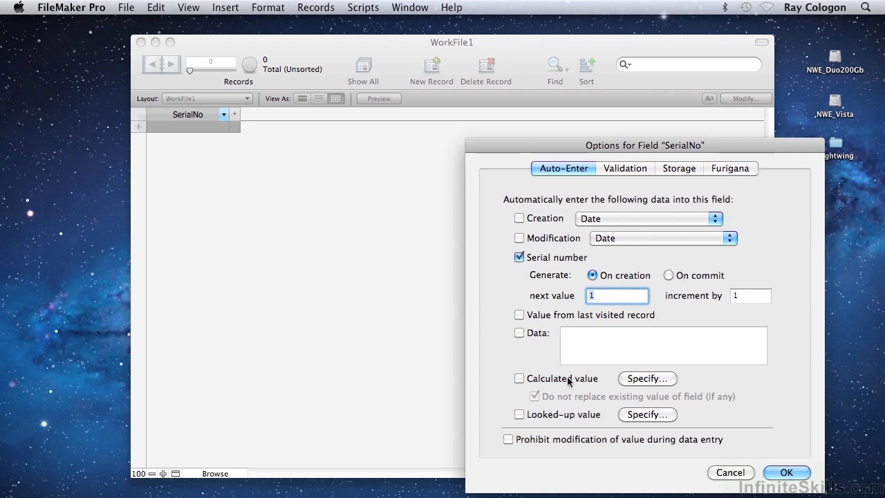
click(510, 439)
click(779, 472)
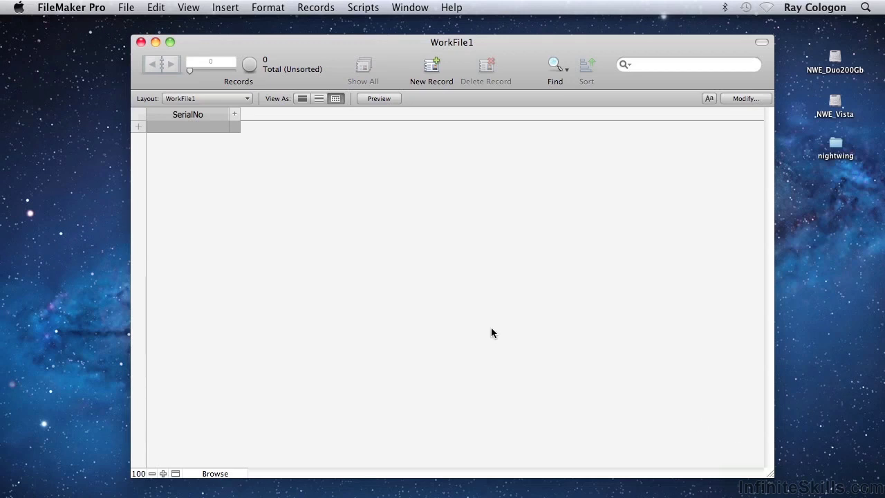
click(234, 114)
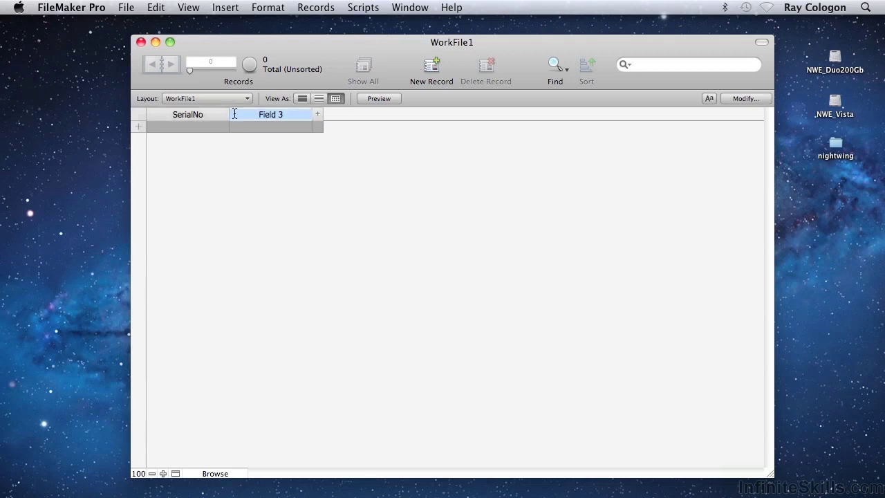
Name the next four columns Title, Author, Publisher and Year.
text(Title)
click(318, 115)
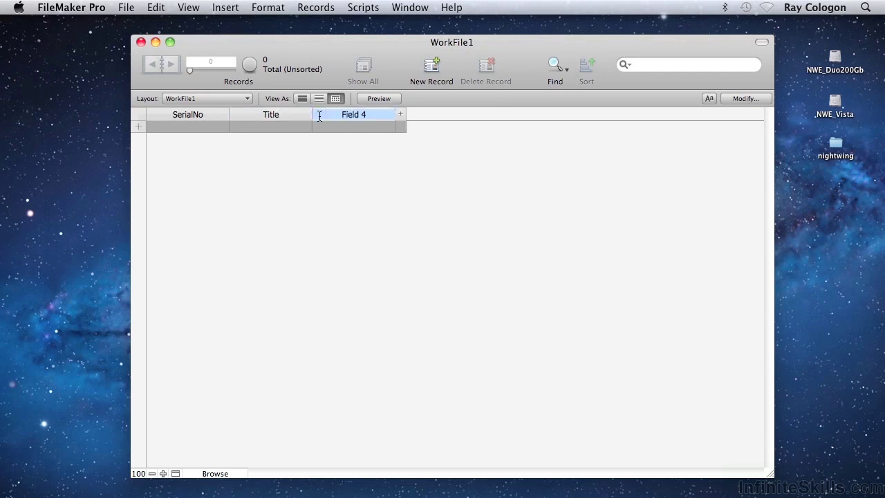
text(Author)
click(401, 115)
text(Publisher)
click(482, 114)
text(Year)
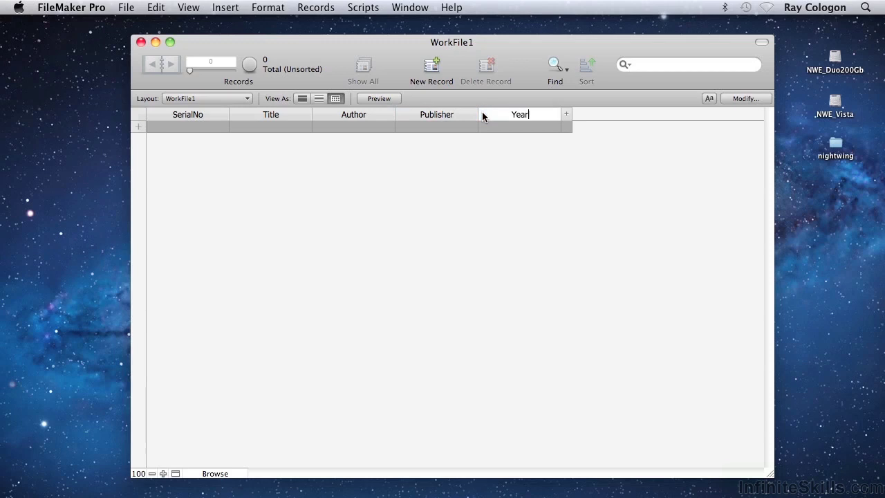
click(601, 142)
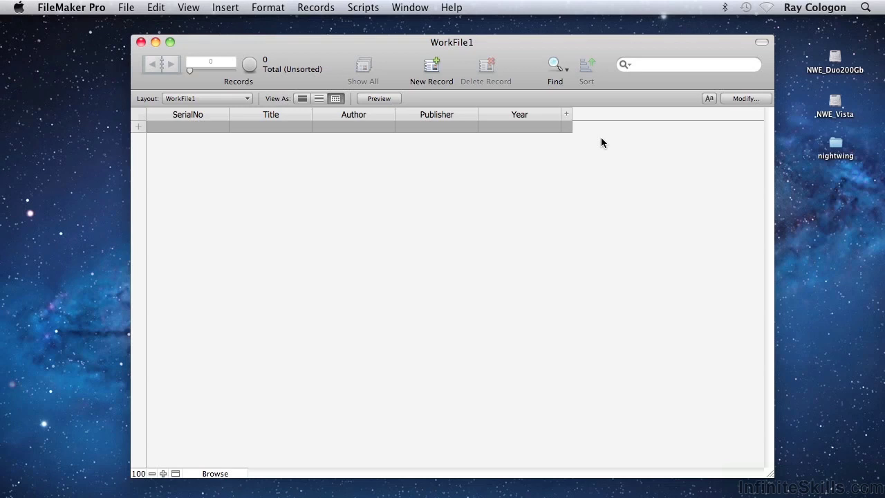
Change the Year field type from Text to Number.
click(555, 115)
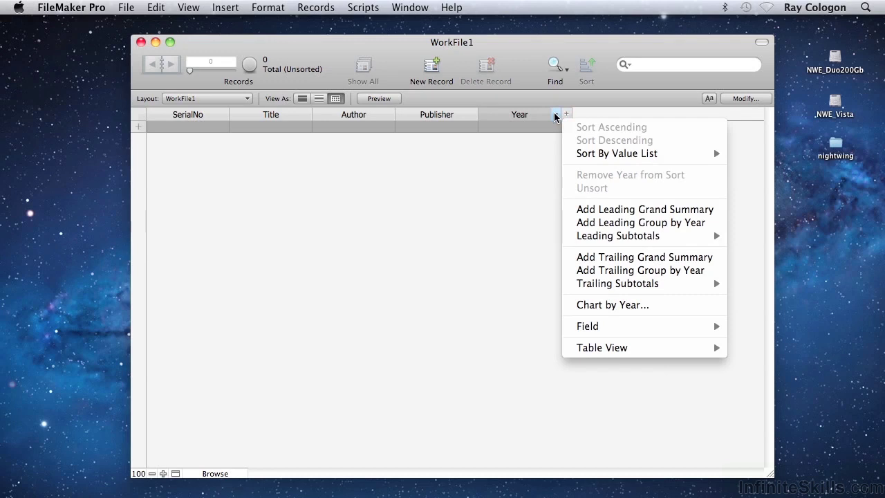
mouse_move(602, 325)
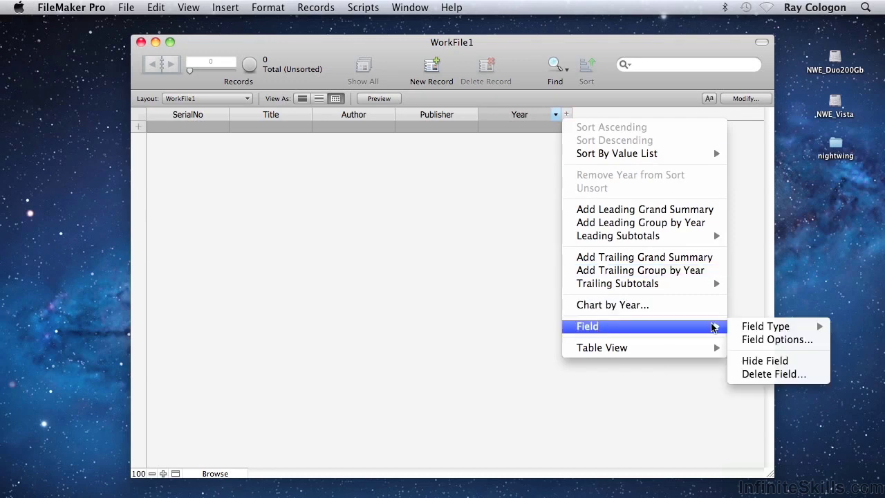
mouse_move(739, 329)
click(692, 340)
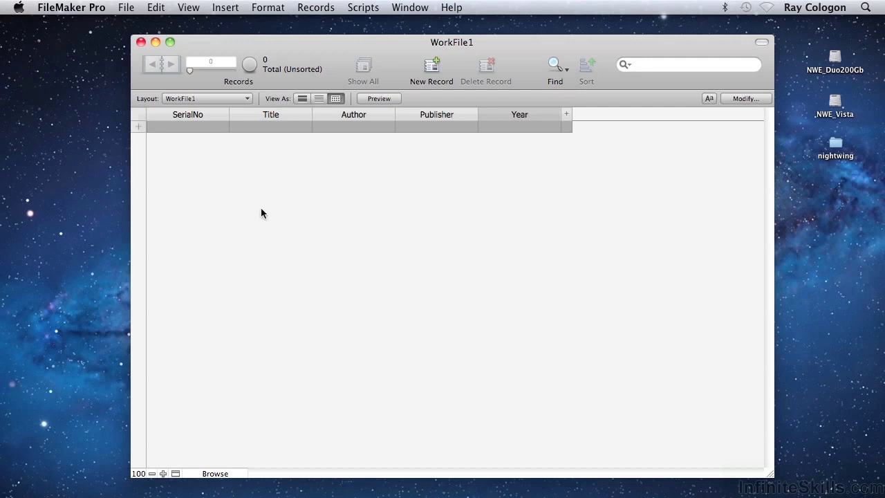
click(136, 128)
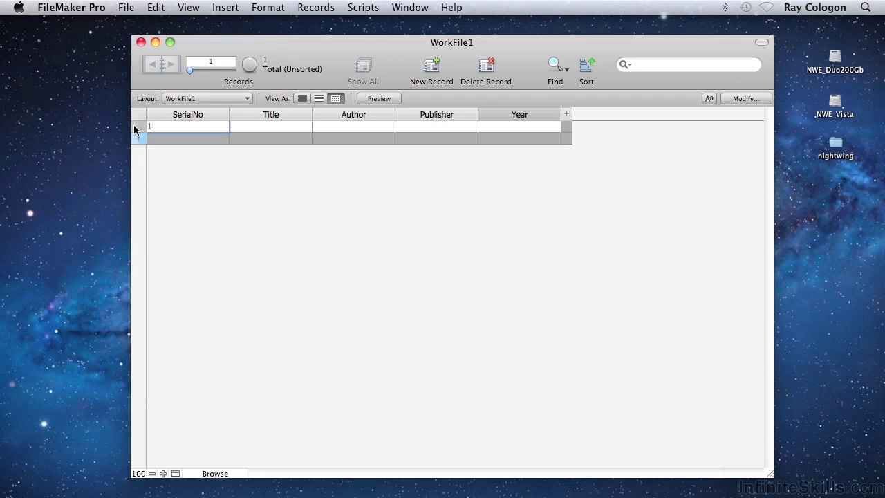
Fill record 1 with Kim, Rudyard Kipling, Airmont Publishing Company Inc. and 1965.
key(Tab)
text(Kim)
key(Tab)
text(Ru)
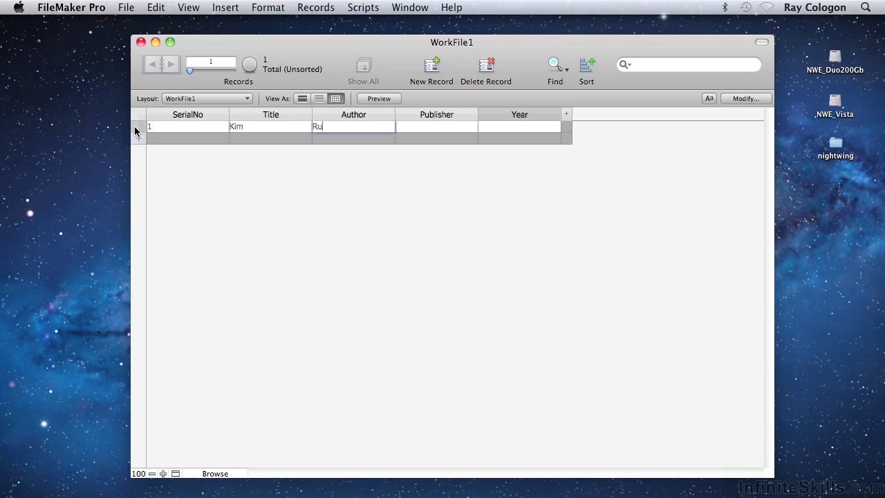
text(dyard Kipling)
key(Tab)
text(Airmont Publi)
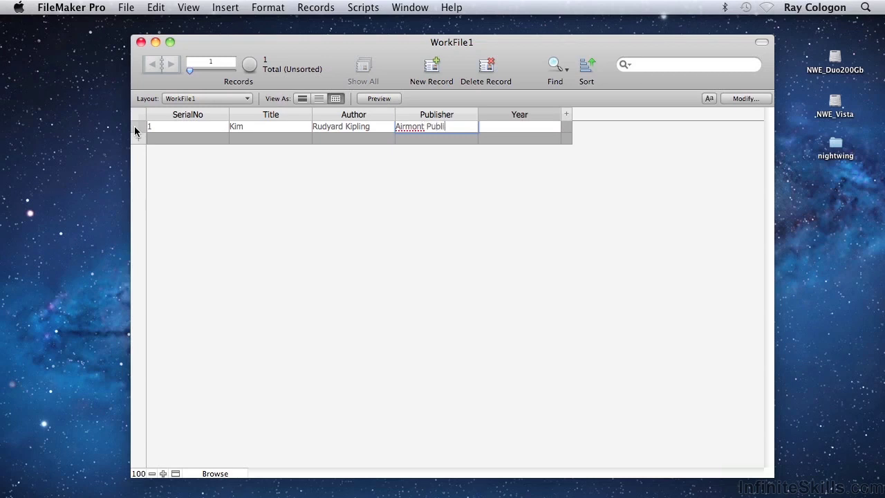
text(shing Company Inc.)
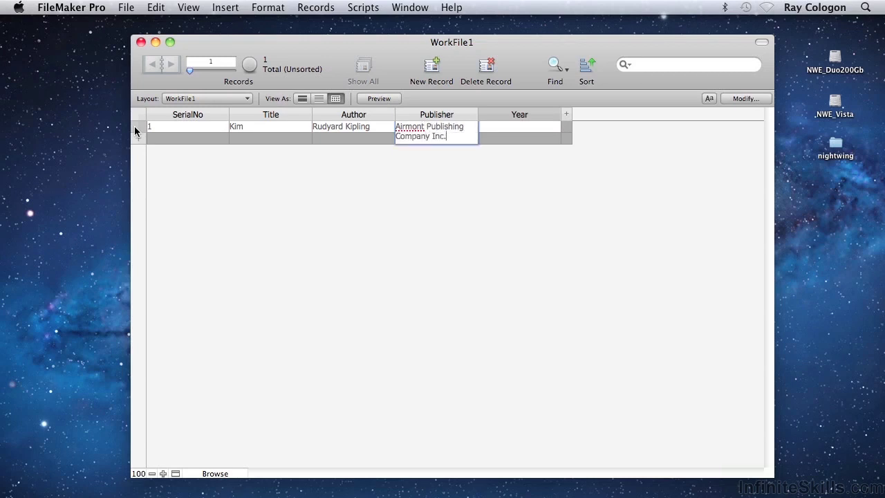
key(Tab)
text(1965)
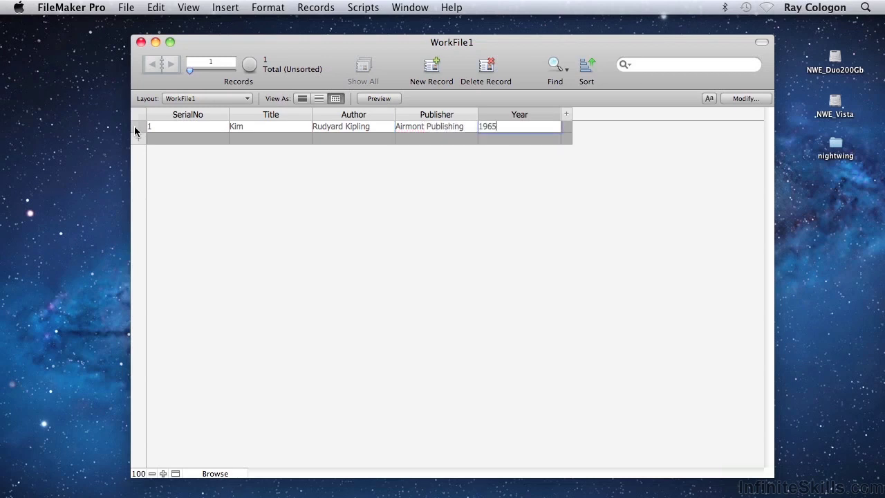
Widen the Publisher column to fit its value and narrow the Year and SerialNo columns.
drag(479, 117, 544, 115)
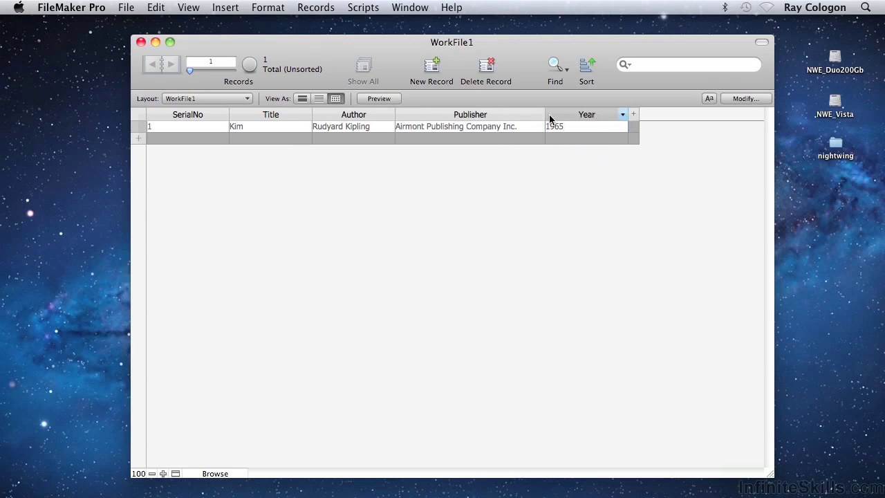
drag(627, 113, 534, 115)
drag(229, 115, 183, 115)
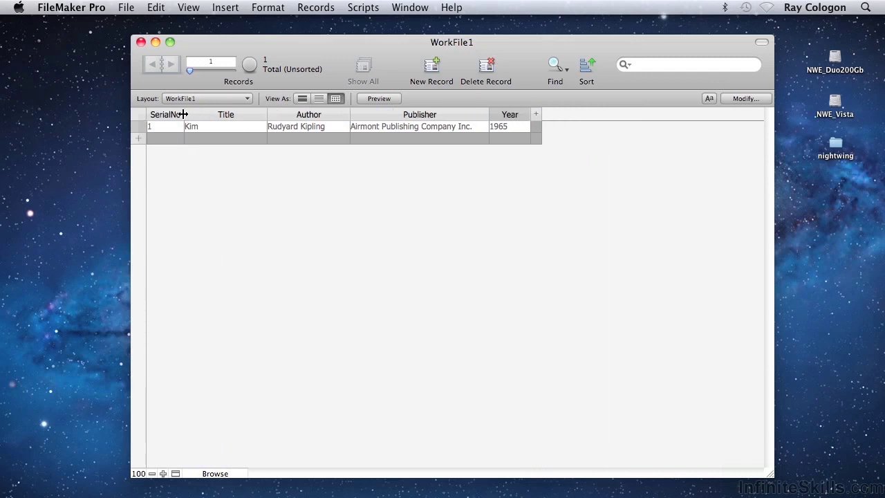
Add record 2 with Emma, Jane Austen, Penguin Books and 1966.
click(137, 138)
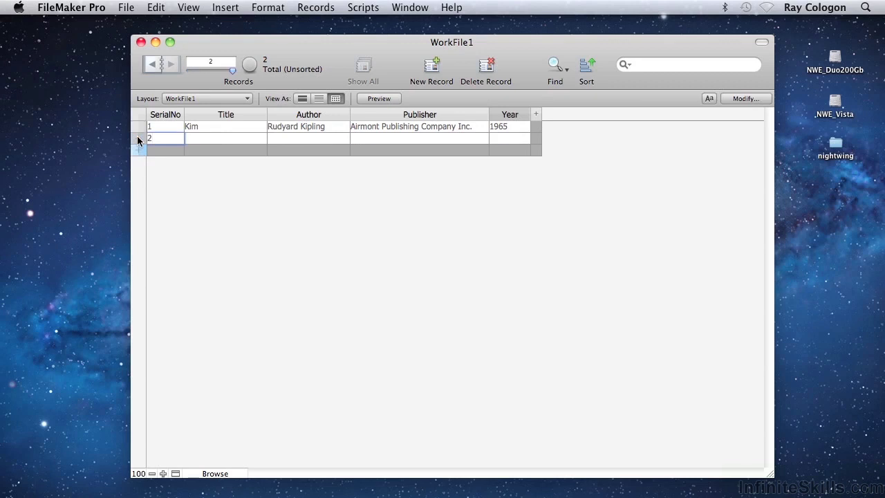
key(Tab)
text(Emma)
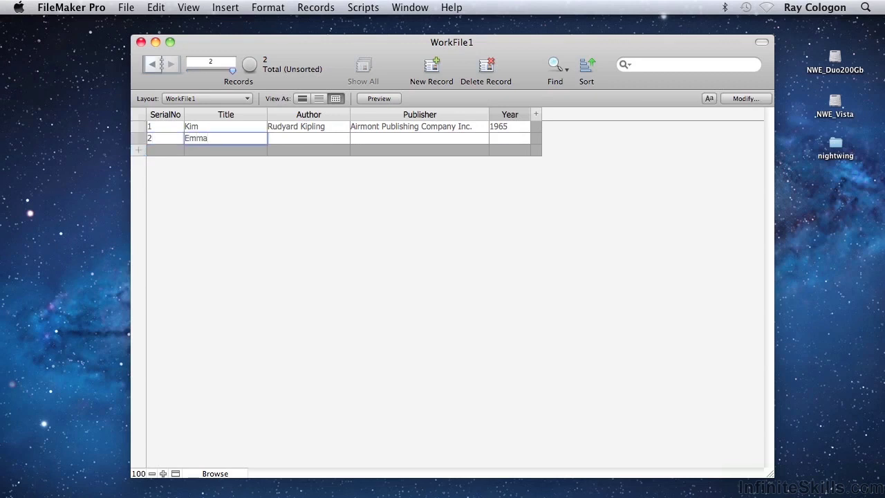
key(Tab)
text(Jane Austen)
key(Tab)
text(Penguin Books)
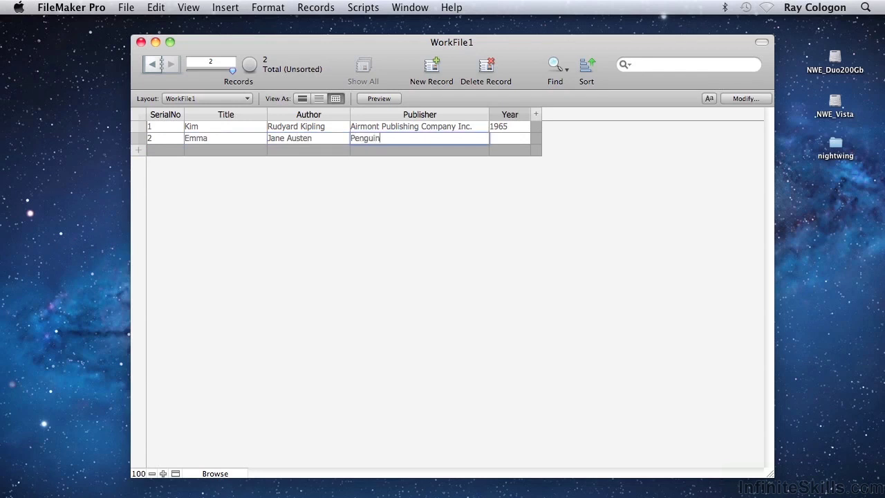
key(Tab)
text(1966)
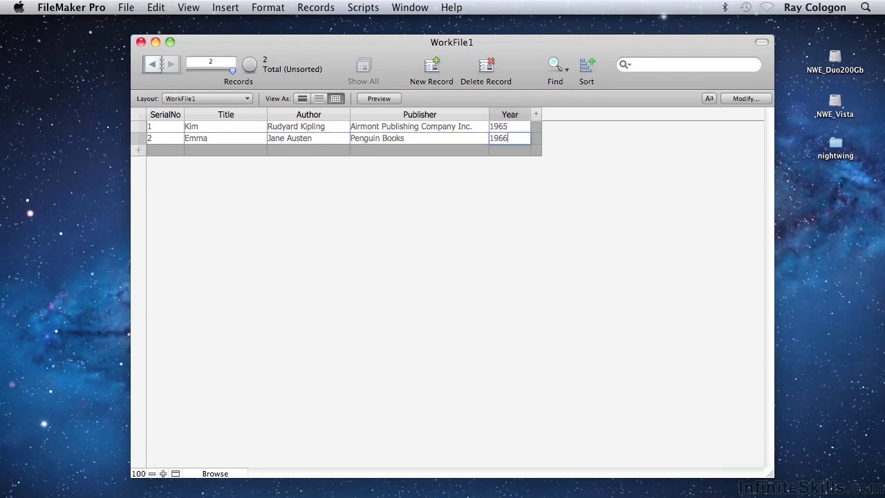
key(Return)
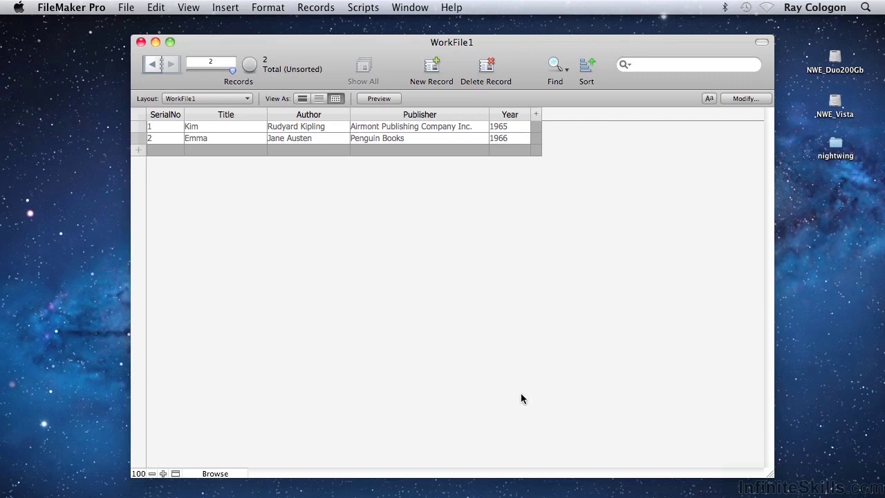
click(344, 114)
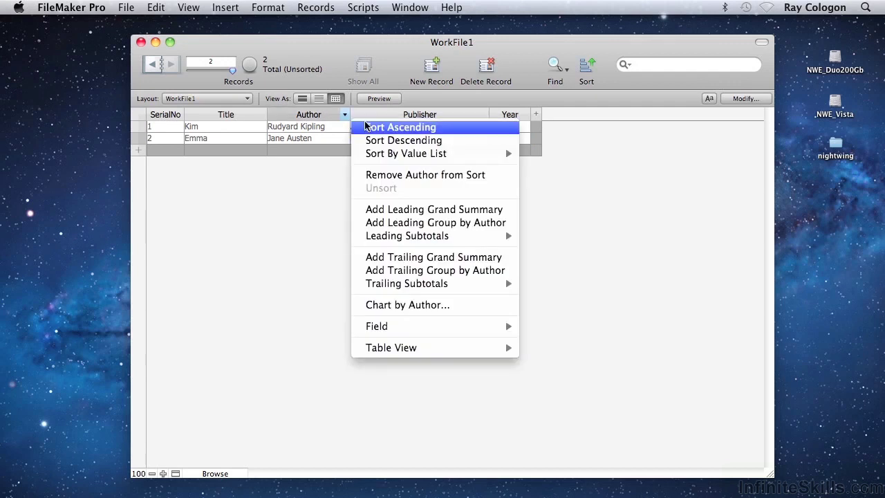
click(385, 127)
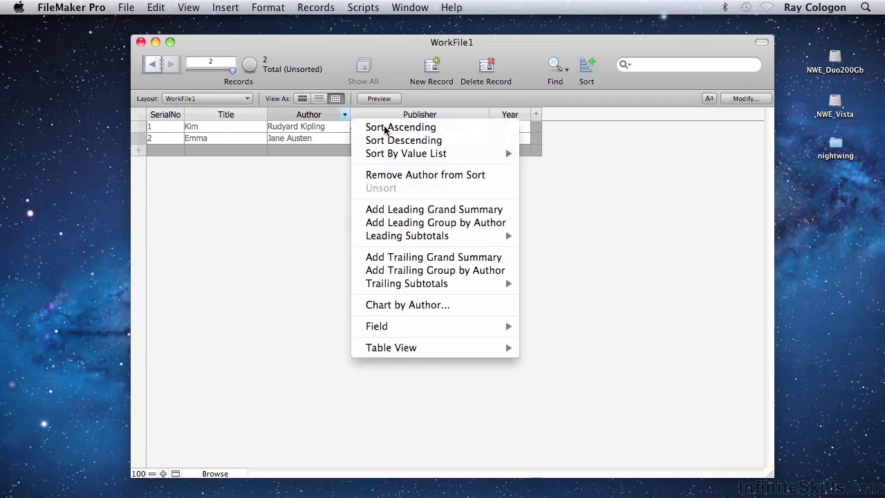
click(345, 115)
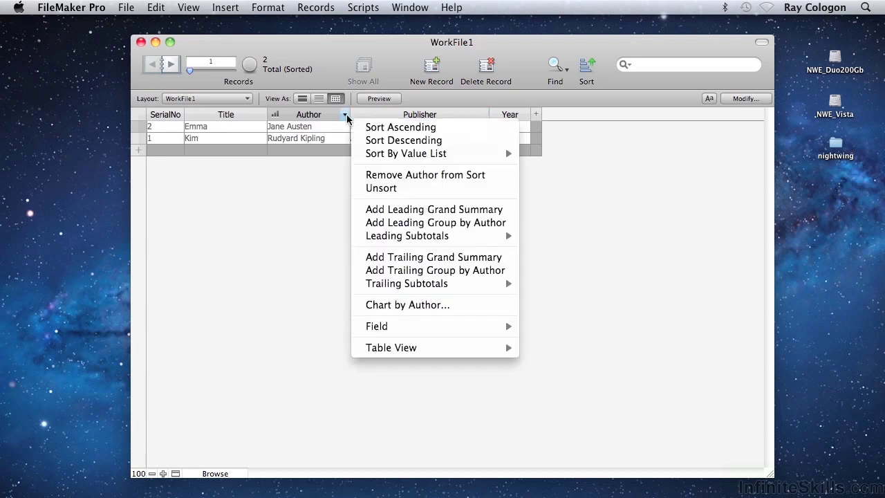
click(371, 141)
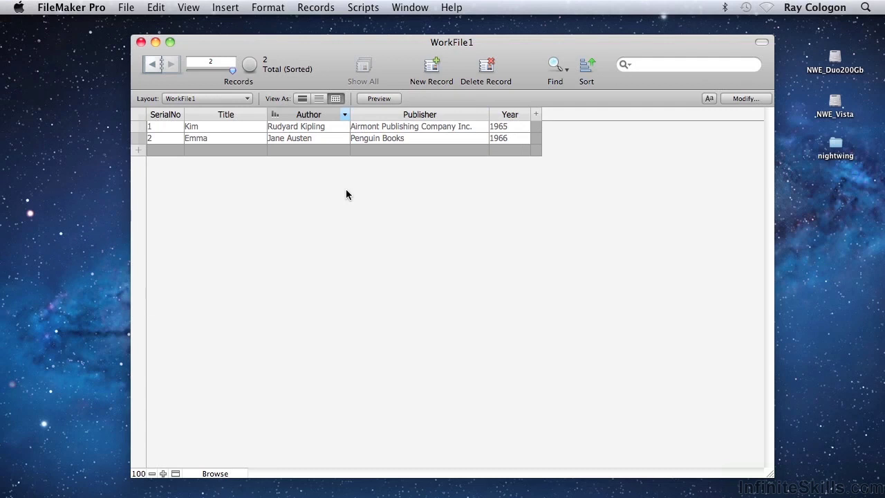
click(344, 114)
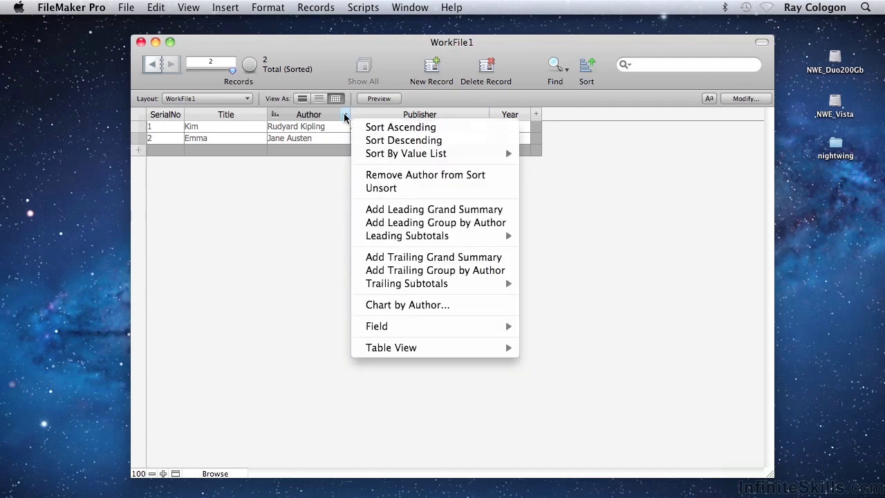
click(375, 188)
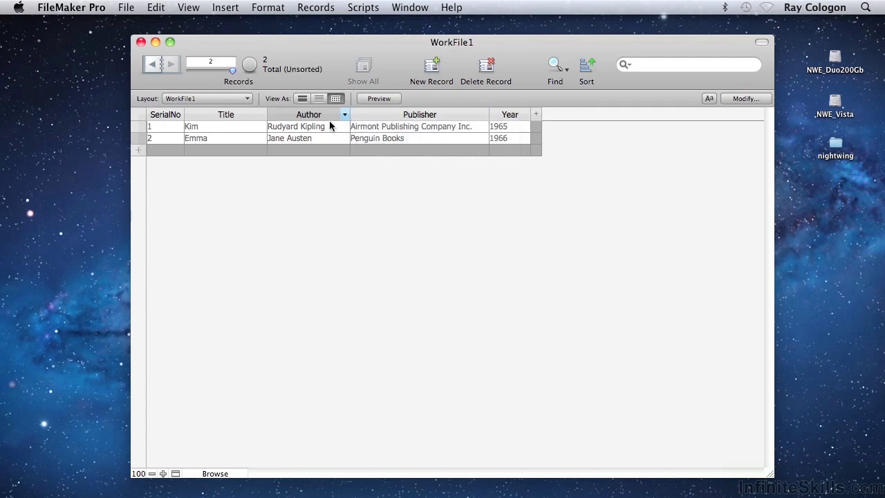